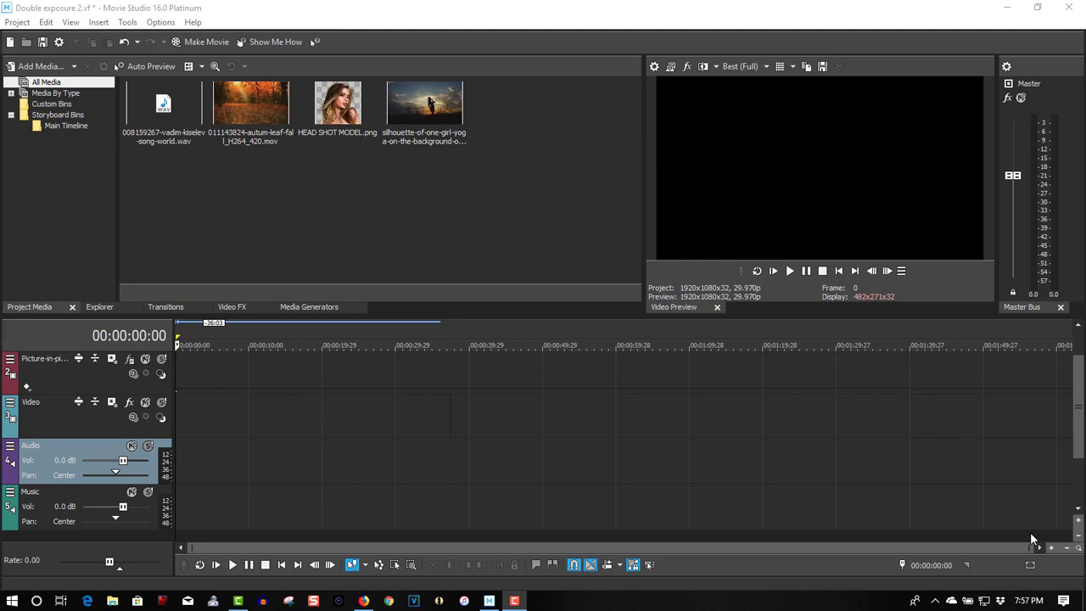
Place the autumn-leaf clip, then the silhouette clip after it, on the Video track
drag(244, 110, 219, 407)
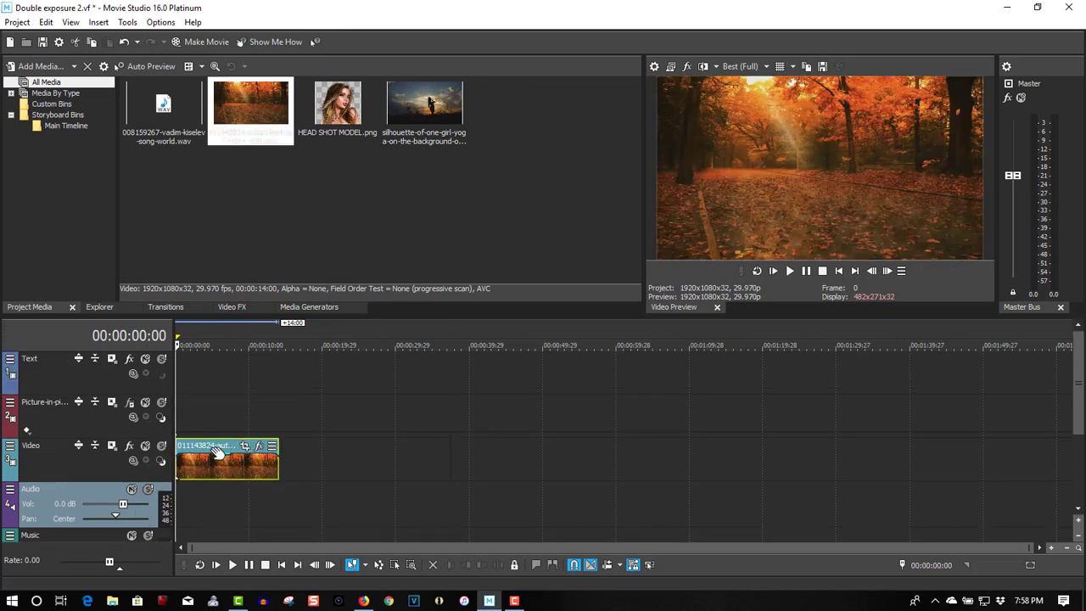
click(203, 465)
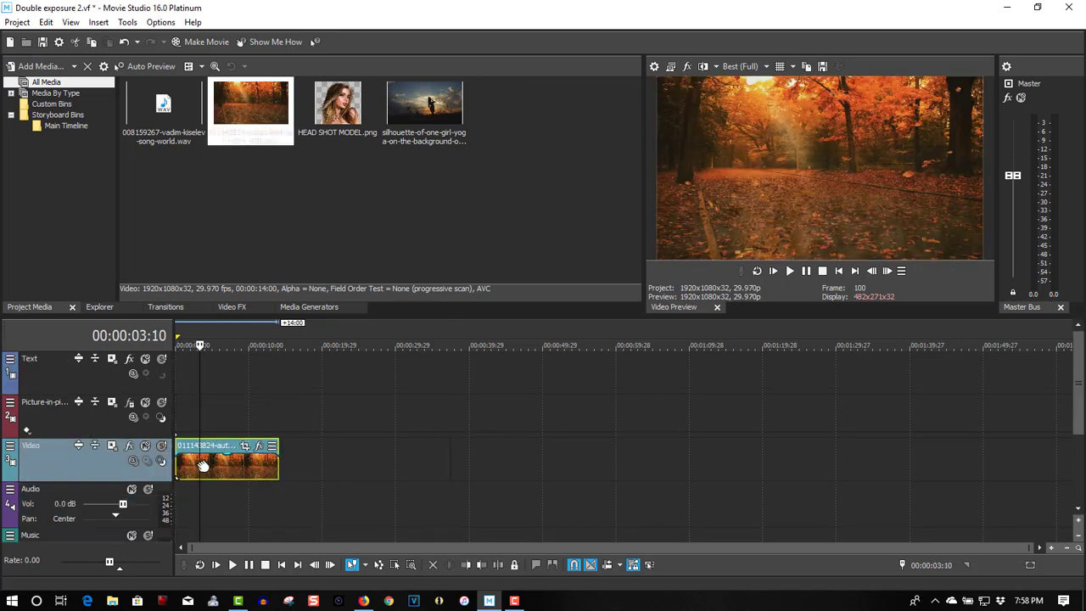
drag(424, 106, 272, 478)
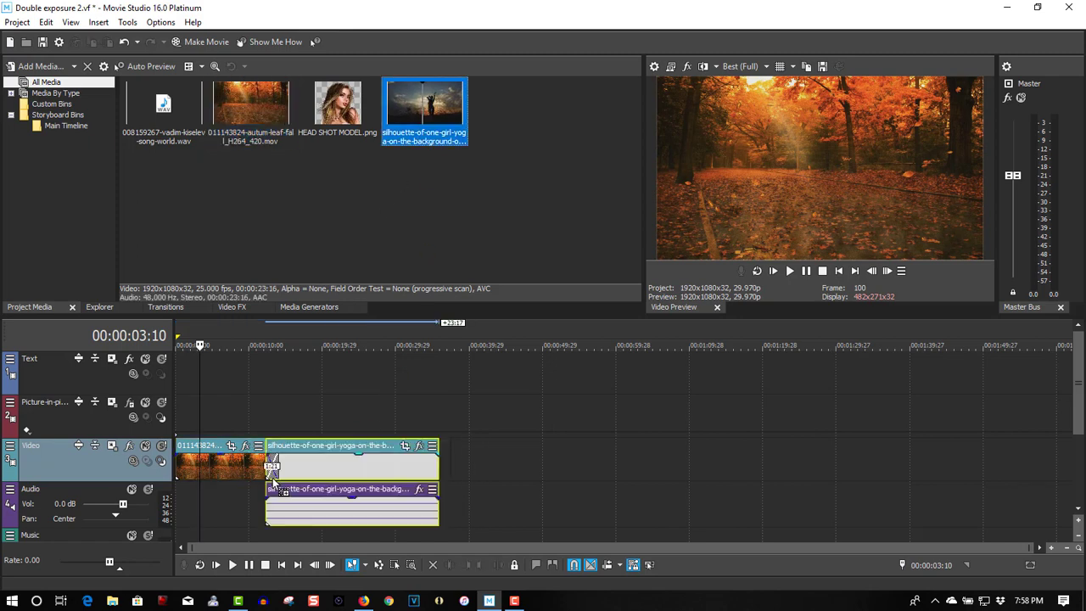
click(323, 471)
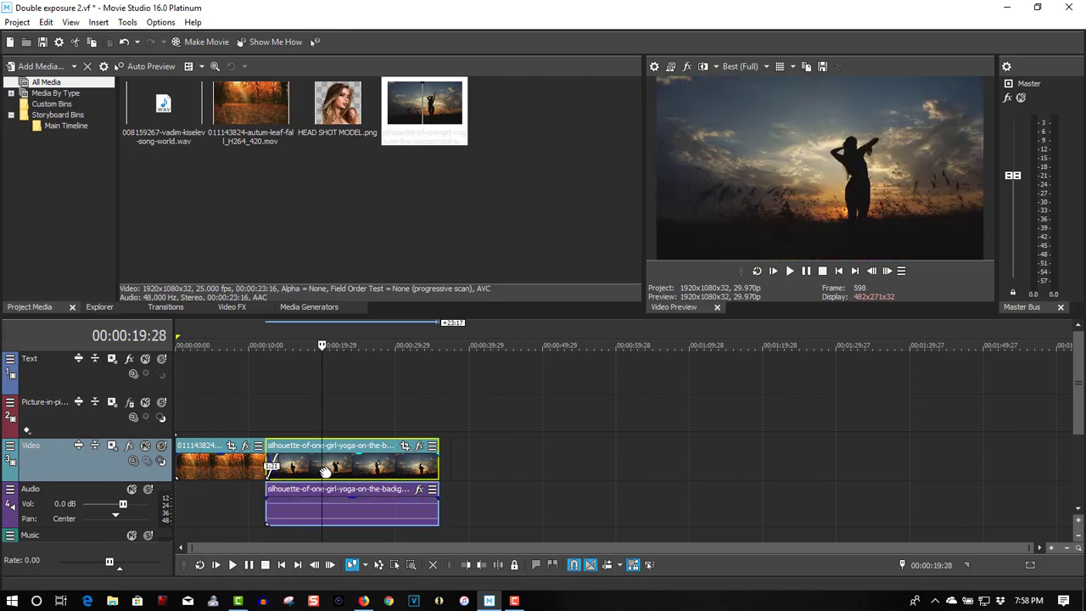
Delete the silhouette clip's audio and nudge its start on the Video track
click(344, 515)
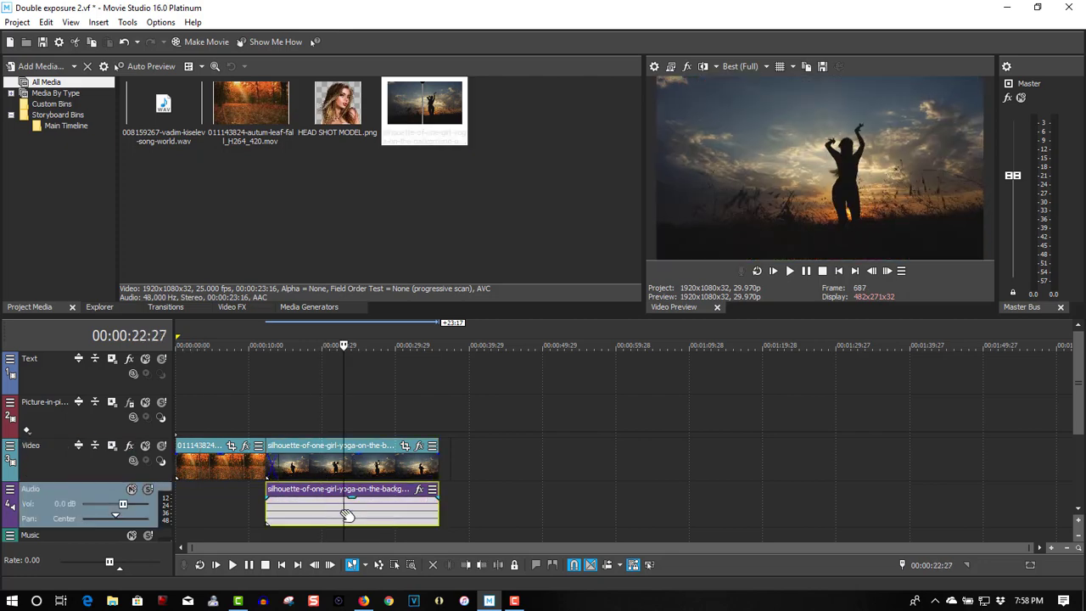
key(Delete)
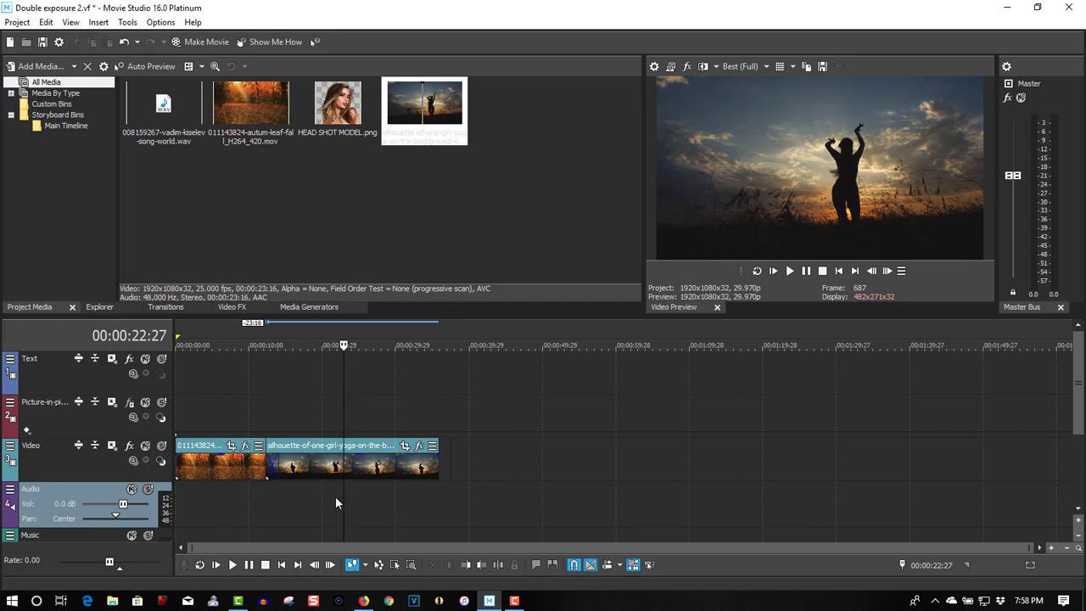
mouse_move(314, 467)
mouse_down()
mouse_move(325, 471)
mouse_move(314, 472)
mouse_up()
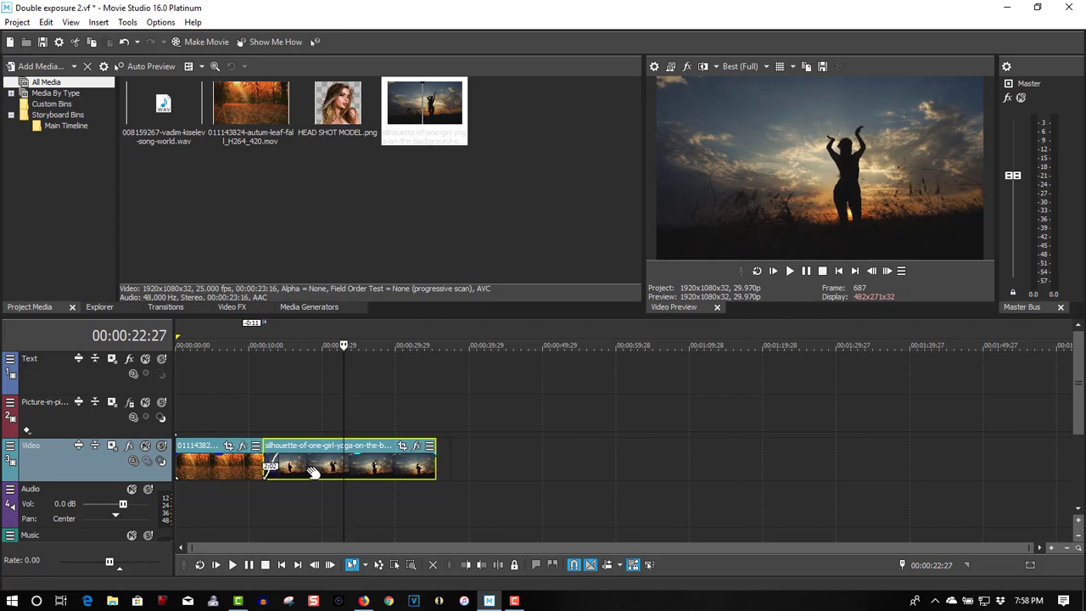
click(838, 270)
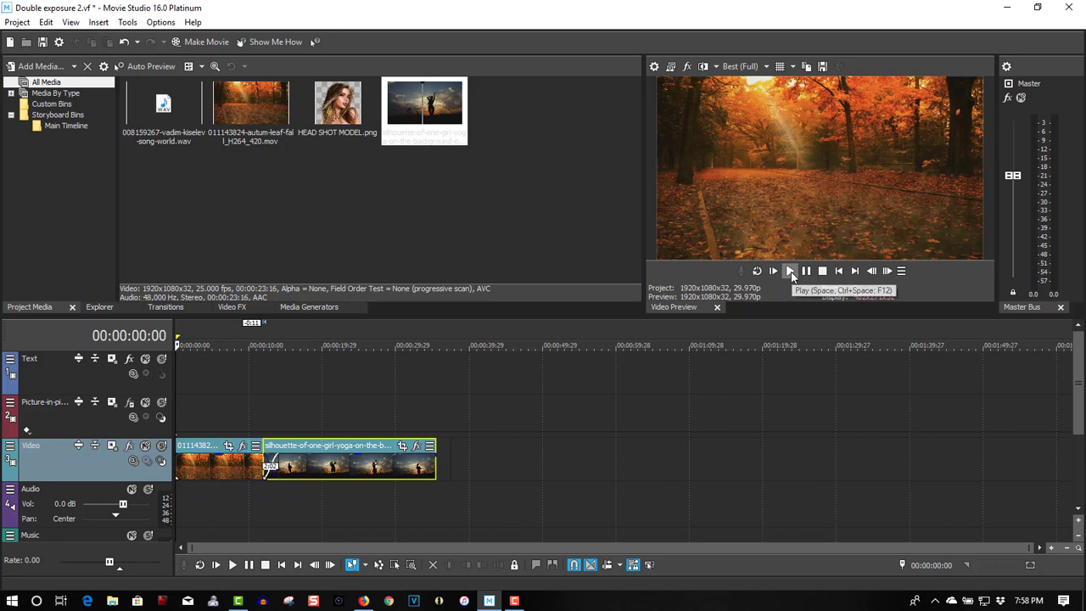
click(789, 270)
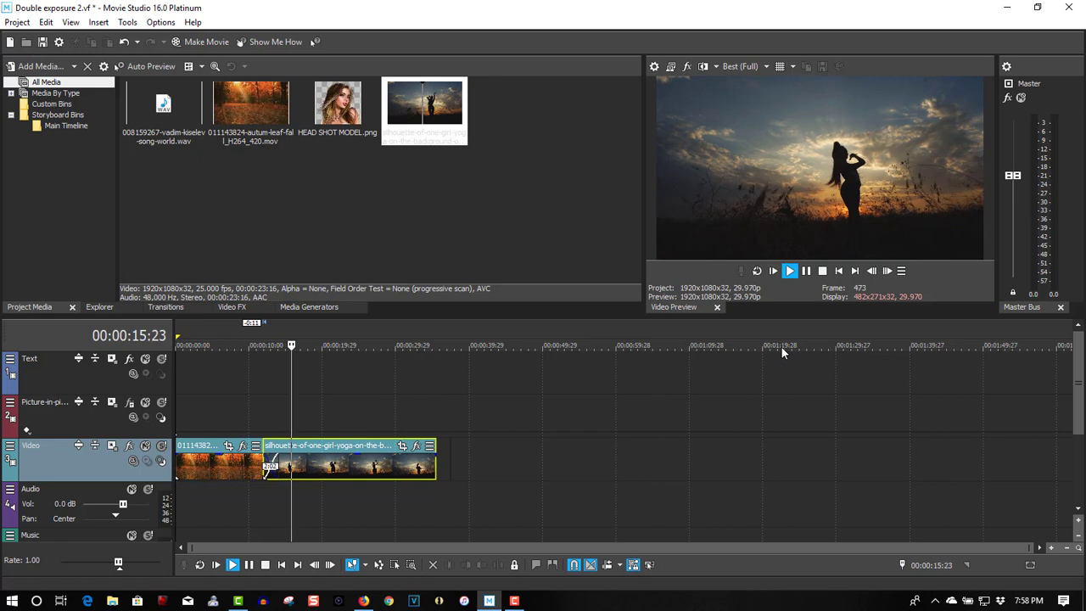
click(821, 272)
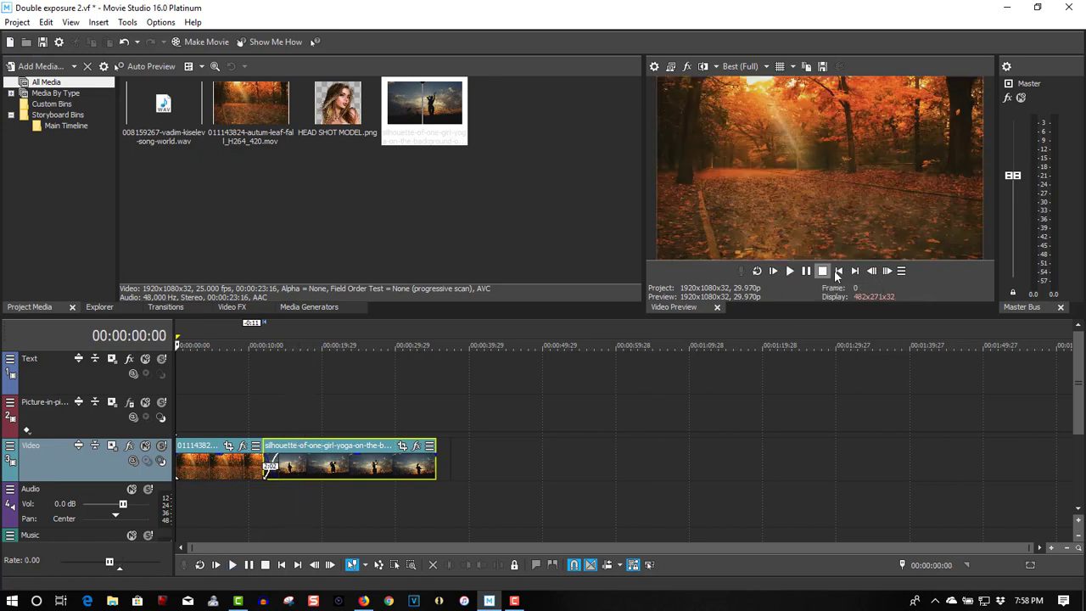
click(338, 121)
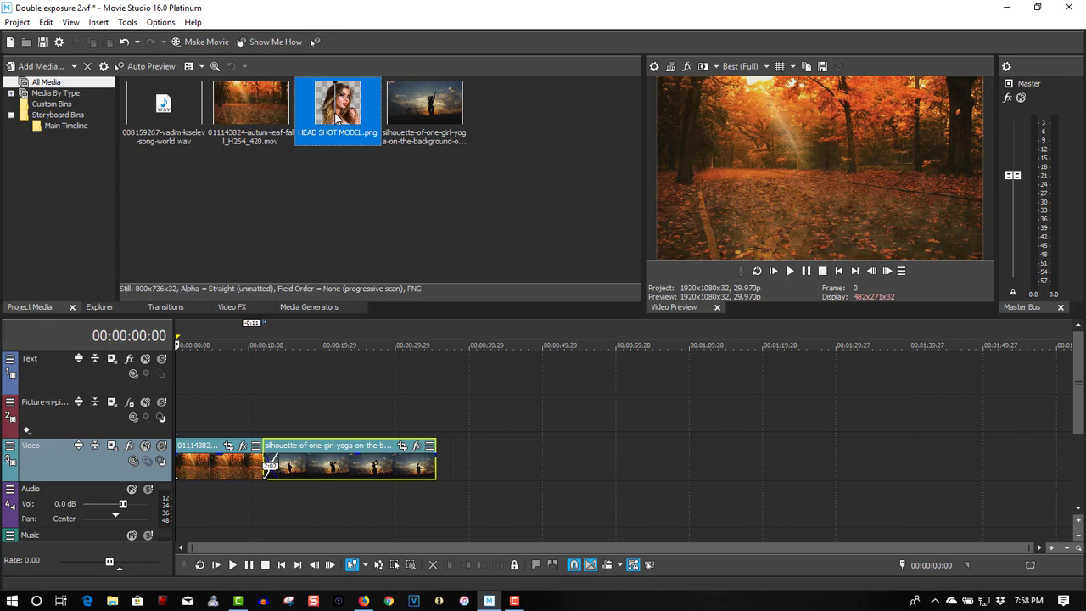
Insert a video track above Video and put HEAD SHOT MODEL.png at its start, spanning both clips
right_click(460, 456)
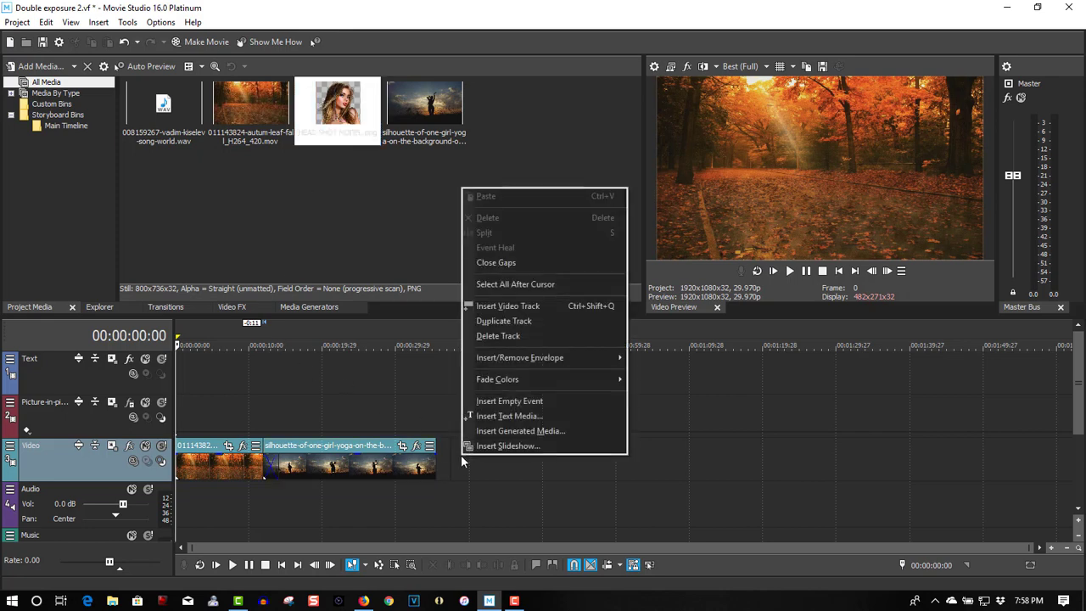
click(503, 308)
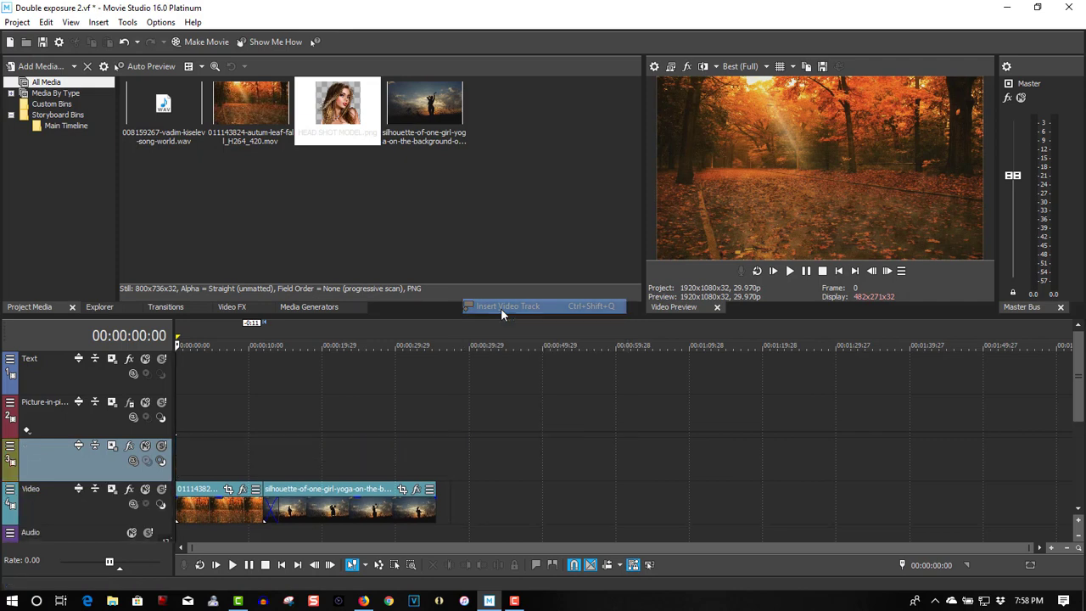
click(341, 117)
drag(257, 396, 222, 422)
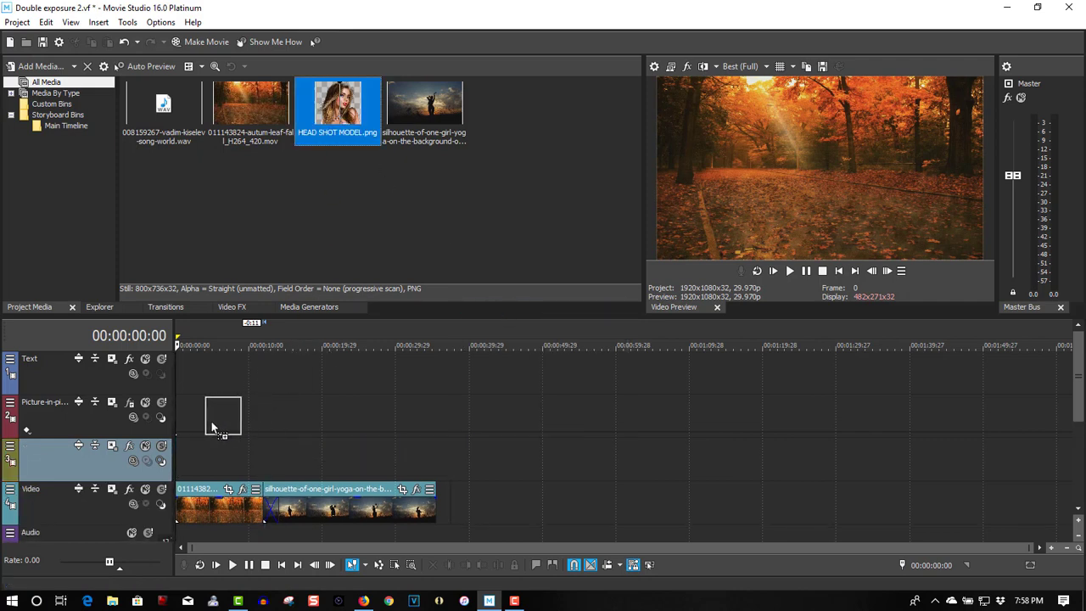
drag(191, 465, 430, 458)
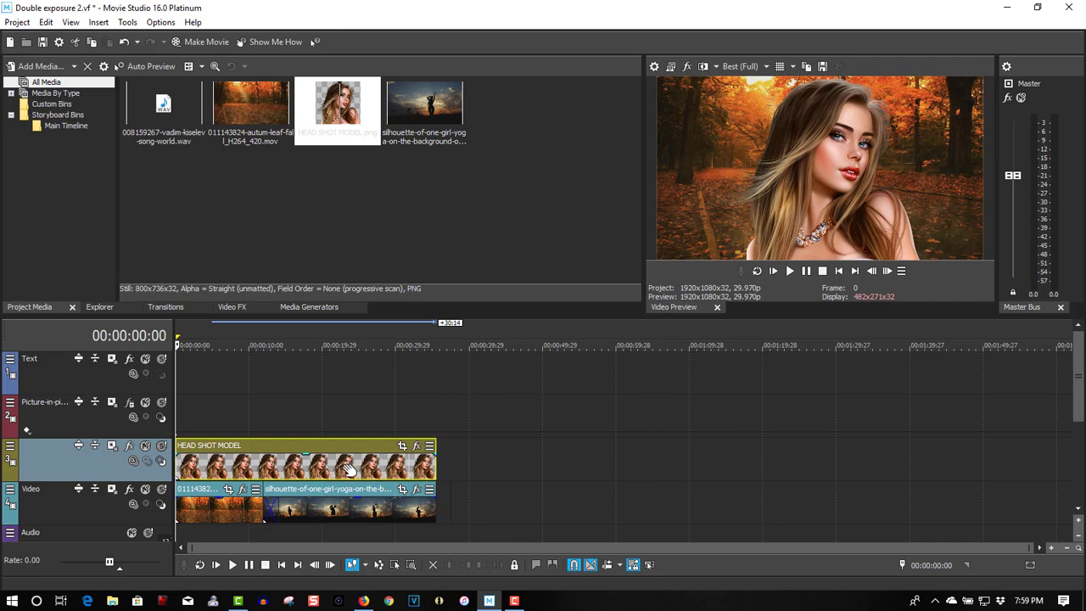
Apply the 16:9 Widescreen TV Pan/Crop preset (800×450) to HEAD SHOT MODEL at 00:00:28:01
click(402, 448)
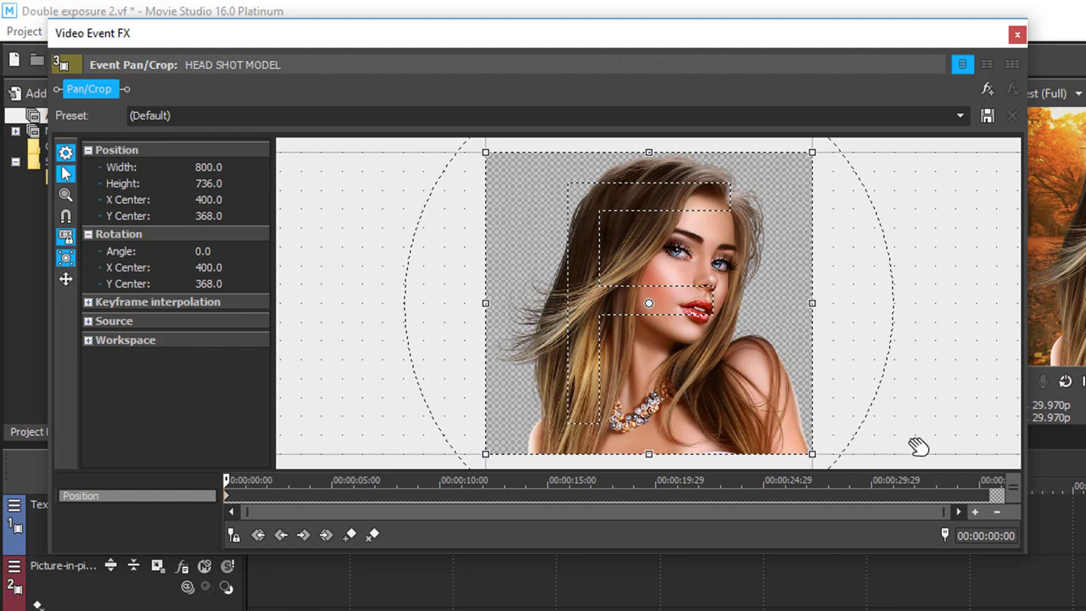
click(829, 495)
click(958, 117)
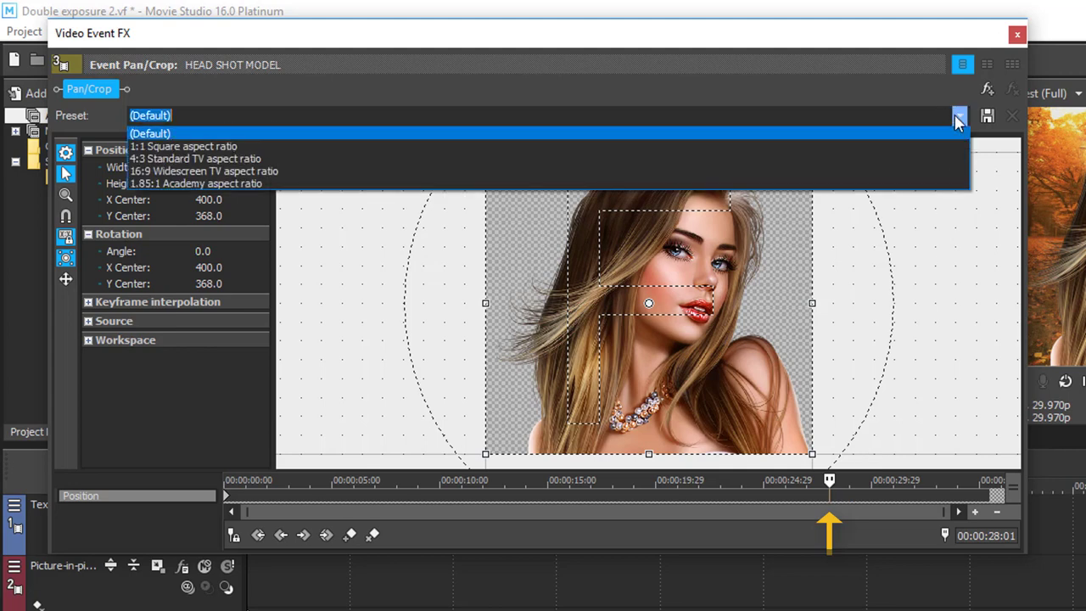
click(922, 174)
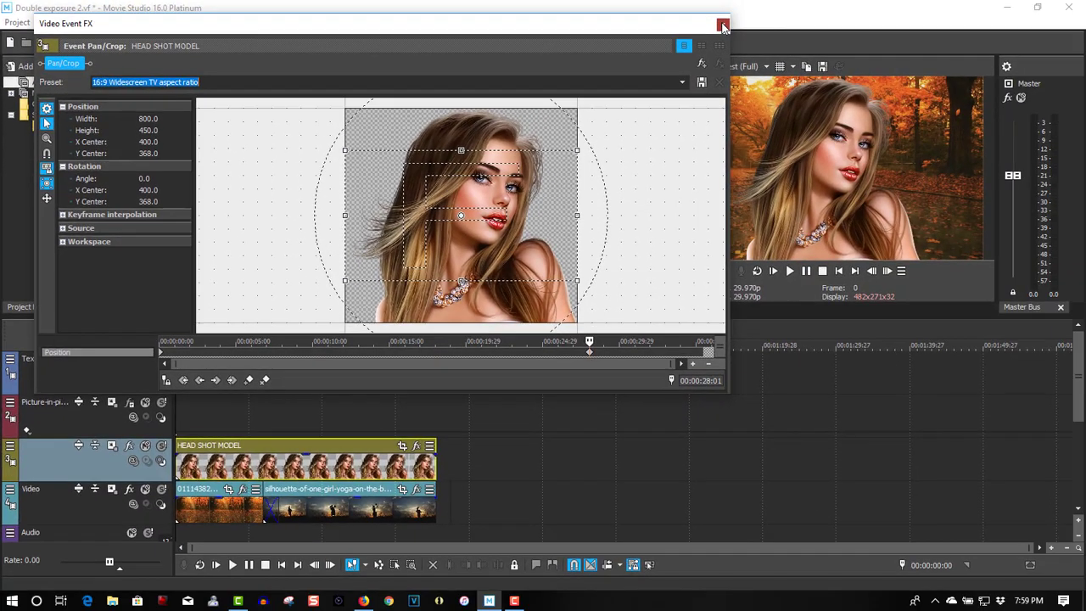
click(1016, 34)
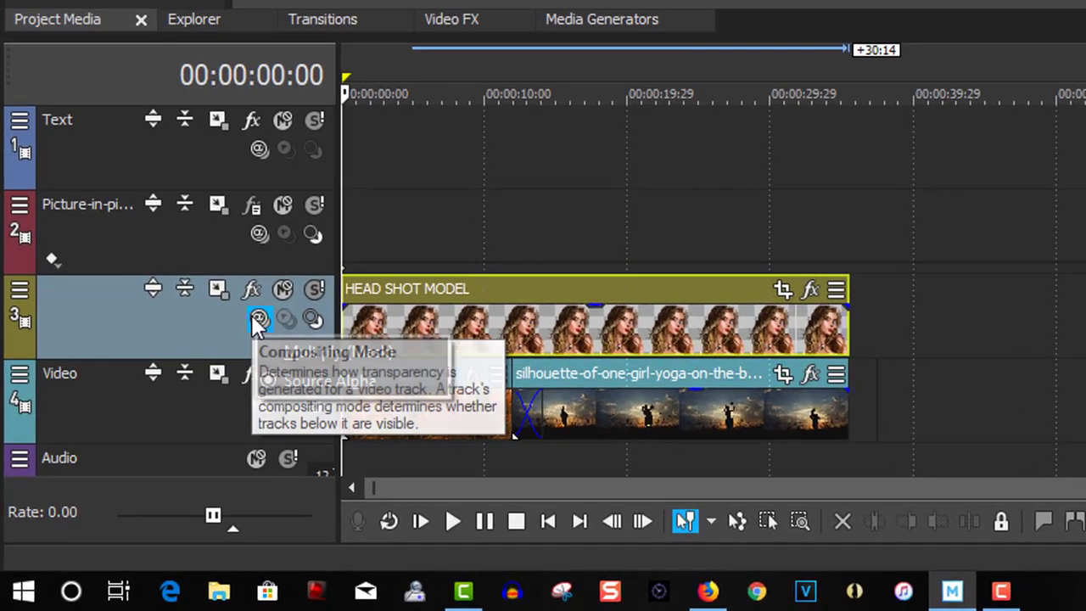
Set the headshot track's compositing mode to Multiply (Mask) and preview the double-exposure result
click(131, 461)
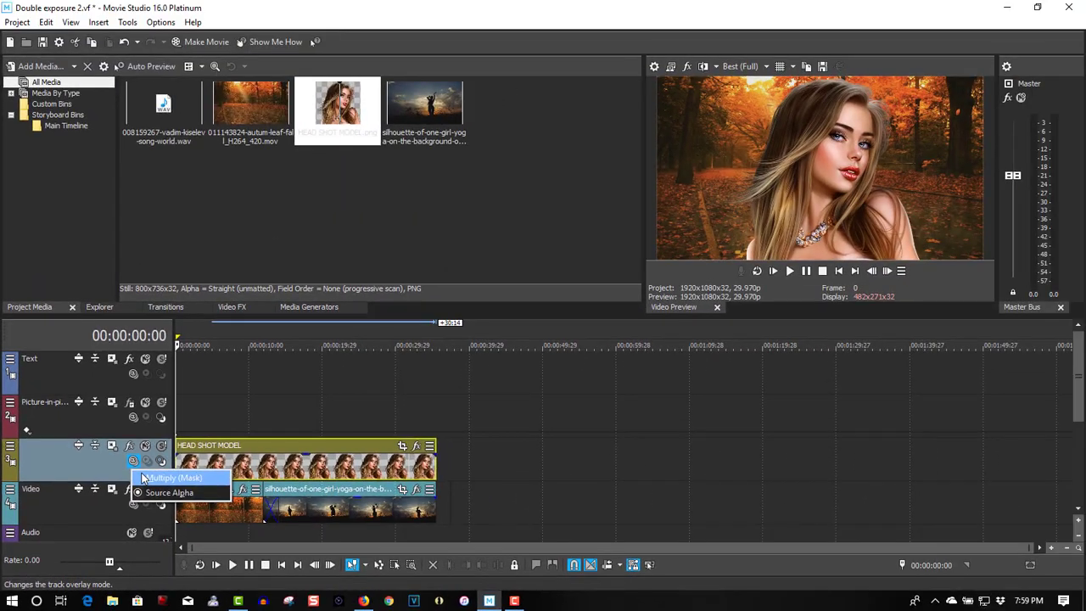
click(142, 477)
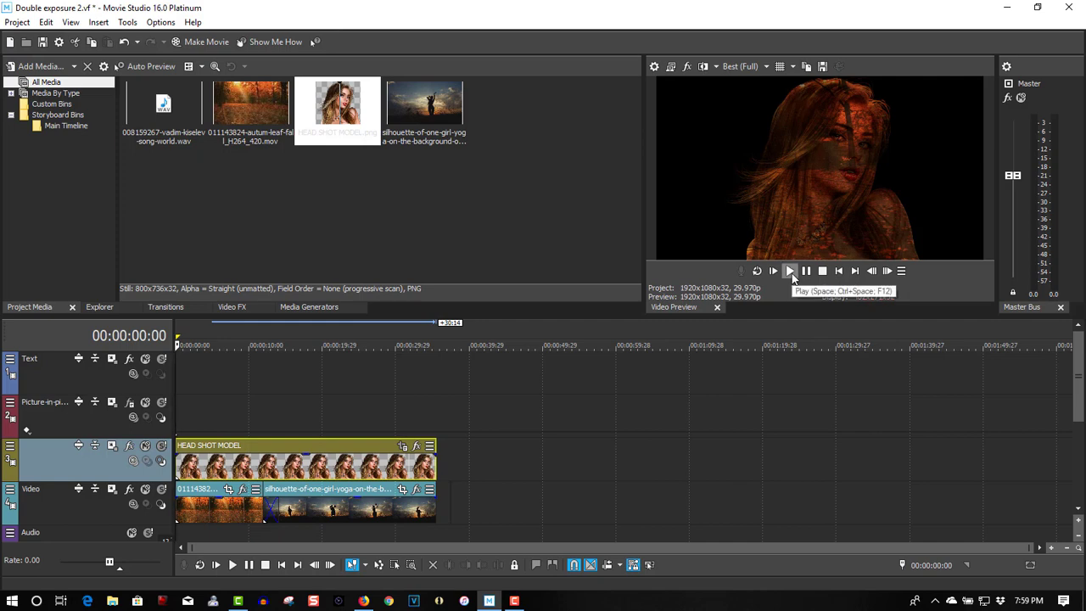
click(789, 270)
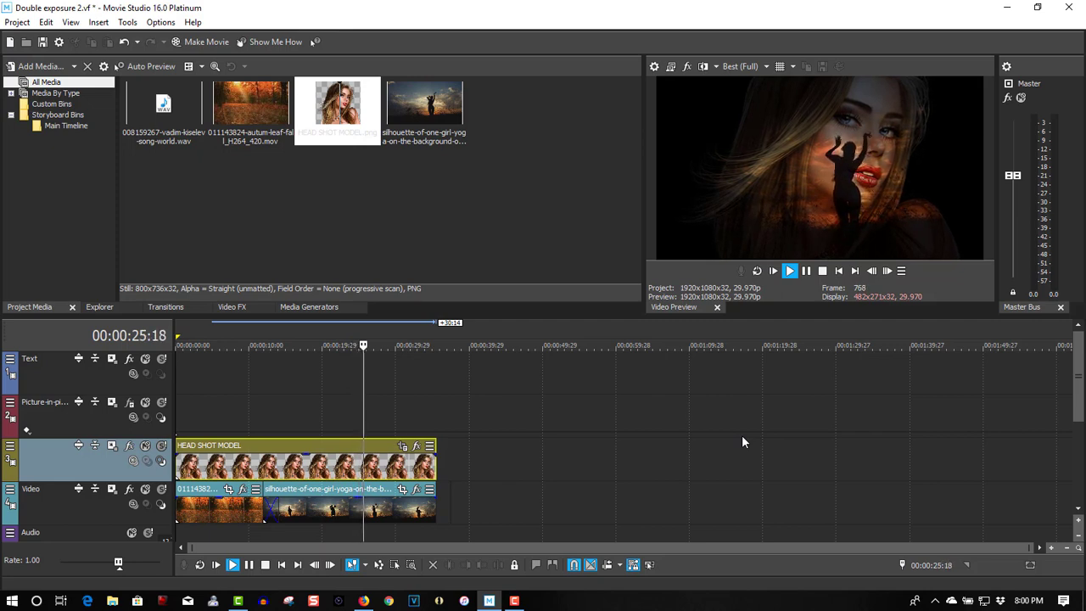
click(822, 270)
Add the song to the Audio track, split it at 00:00:35:14, and delete the tail
drag(178, 114, 174, 532)
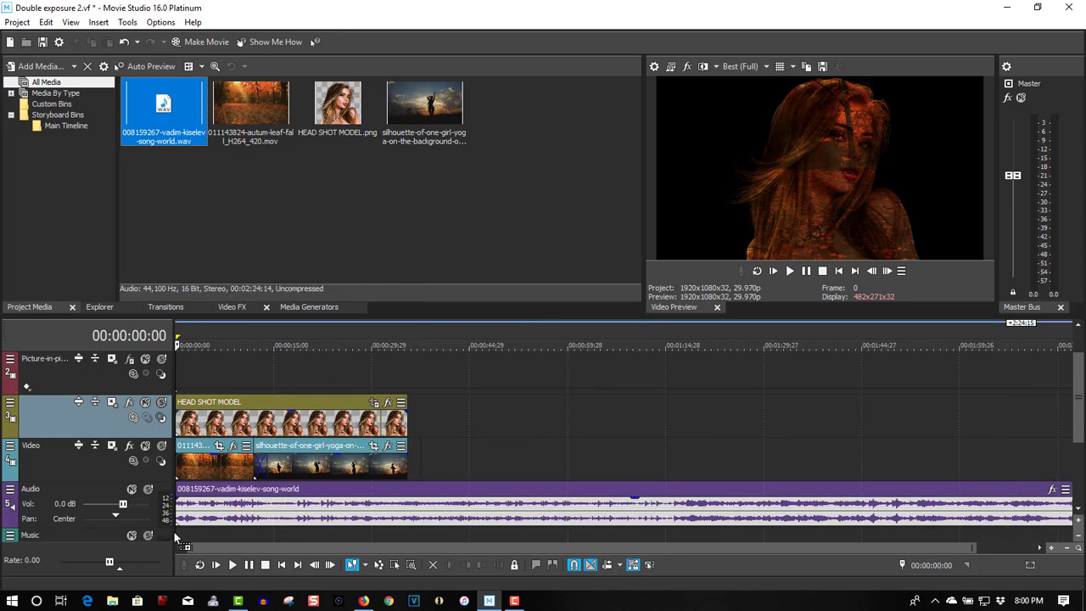
click(392, 501)
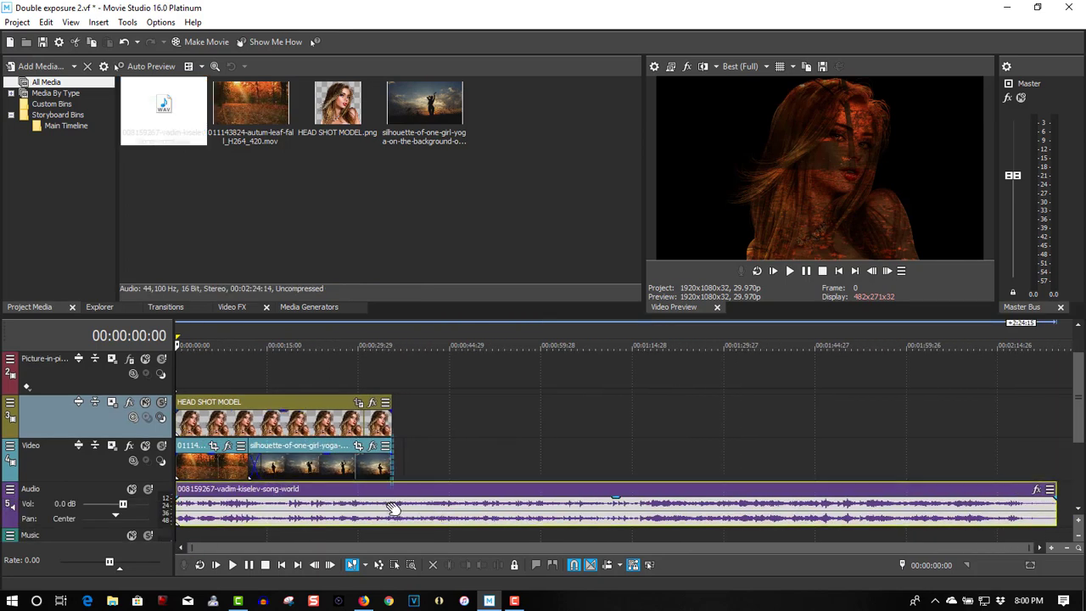
key(s)
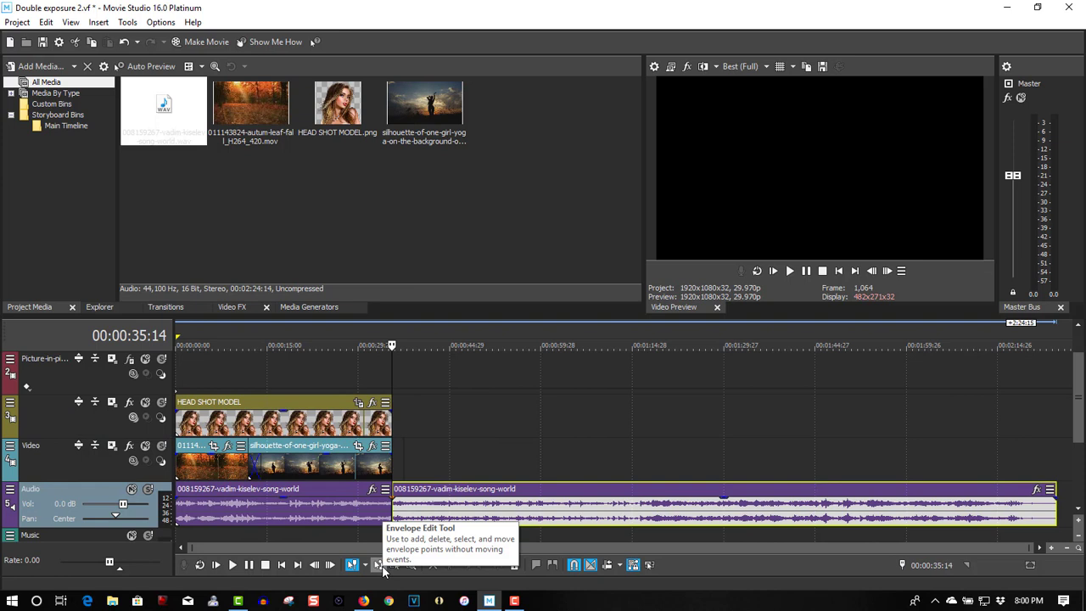
click(546, 495)
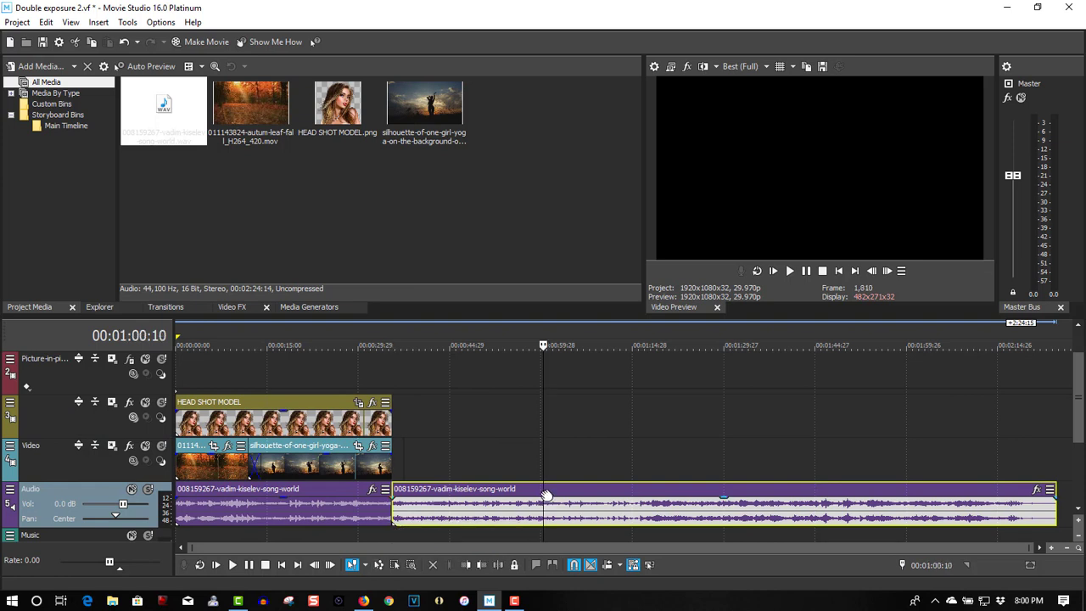
key(Delete)
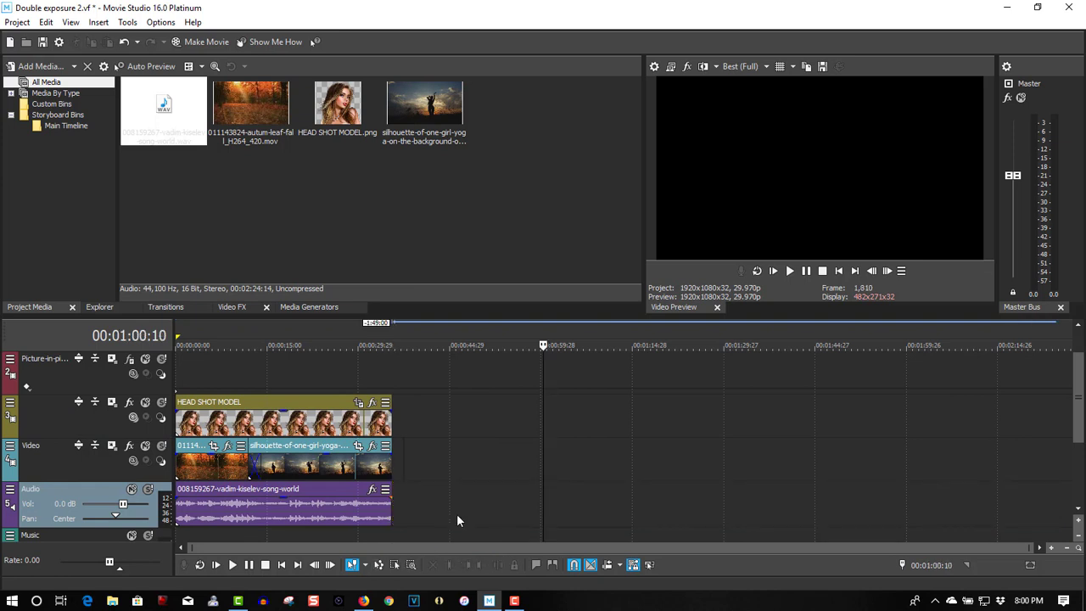
Return to the project start and select the song, silhouette clip and HEAD SHOT MODEL events
click(838, 271)
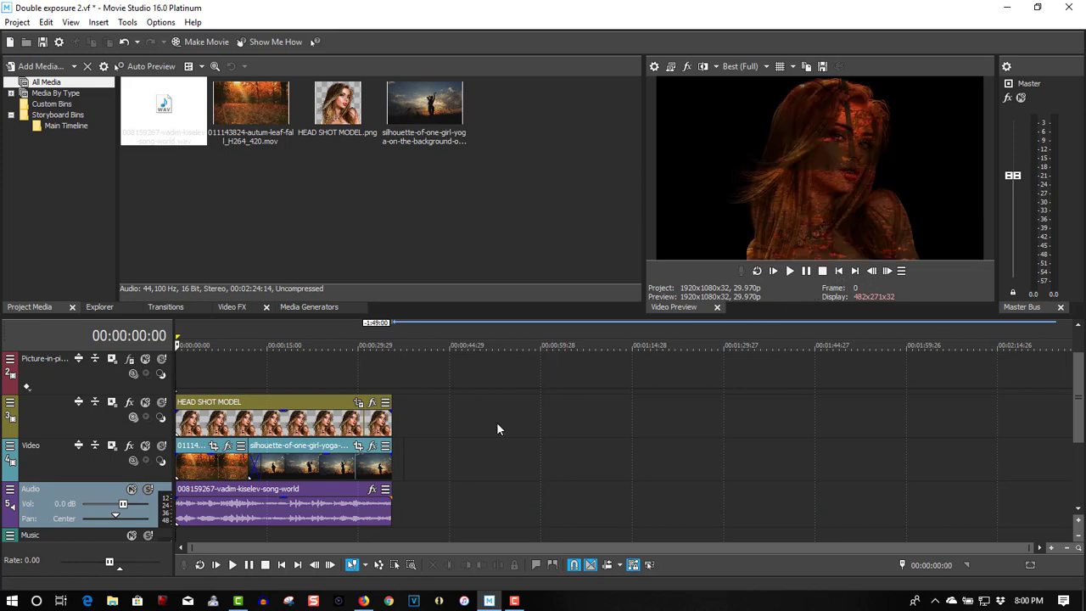
click(350, 517)
ctrl+click(355, 466)
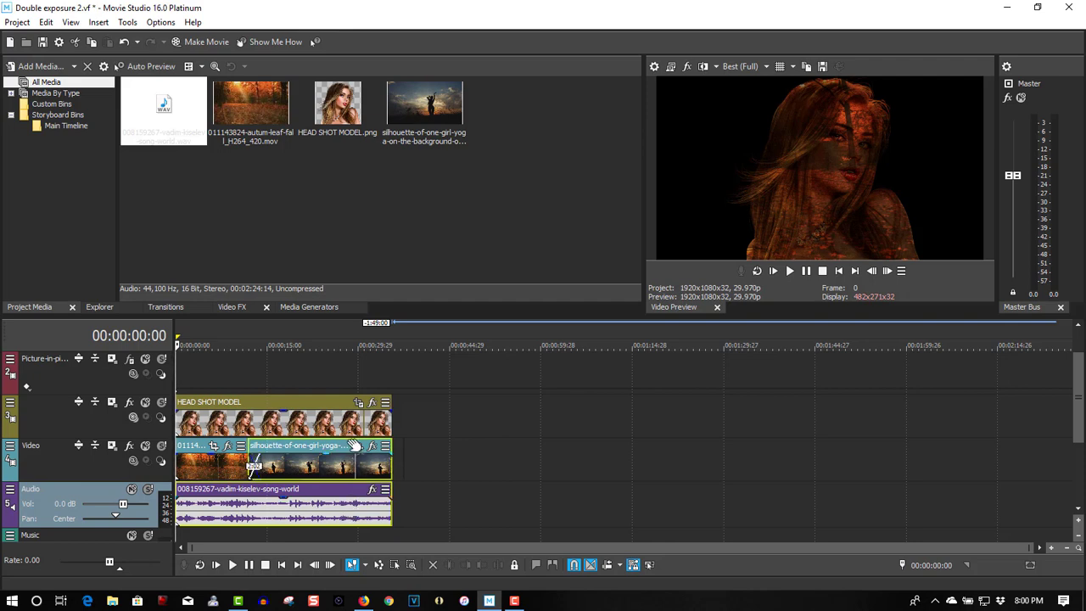
ctrl+click(355, 424)
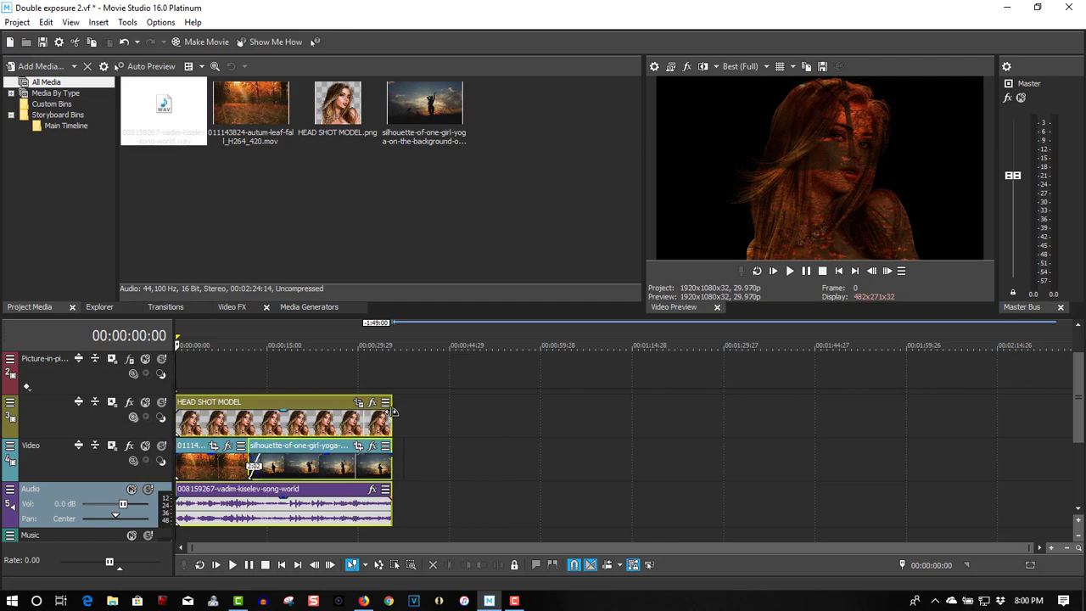